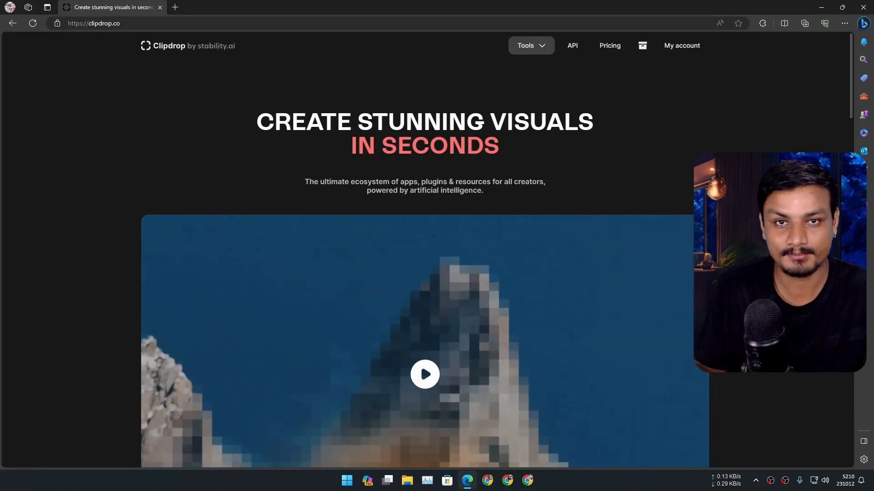
{"action": "scroll", "coordinate": [113, 275], "scroll_direction": "down", "scroll_amount": 2}
{"action": "scroll", "coordinate": [113, 275], "scroll_direction": "down", "scroll_amount": 5}
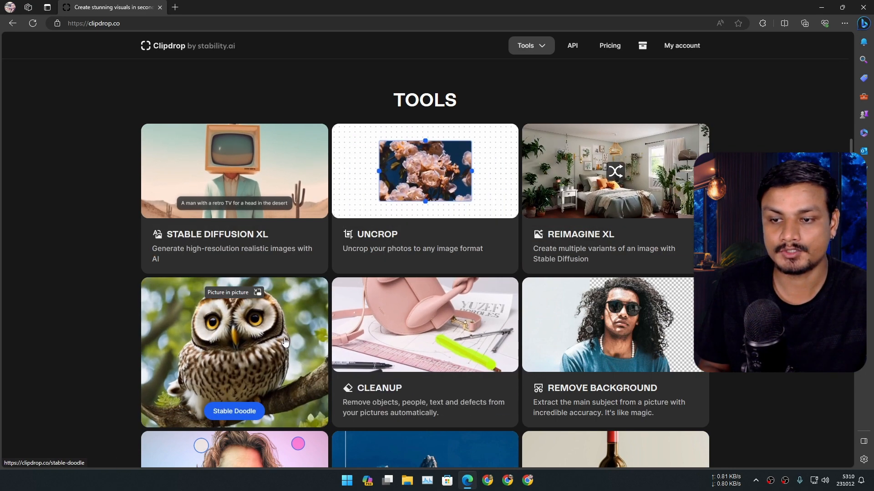
{"action": "scroll", "coordinate": [284, 345], "scroll_direction": "down", "scroll_amount": 1}
{"action": "scroll", "coordinate": [607, 314], "scroll_direction": "down", "scroll_amount": 3}
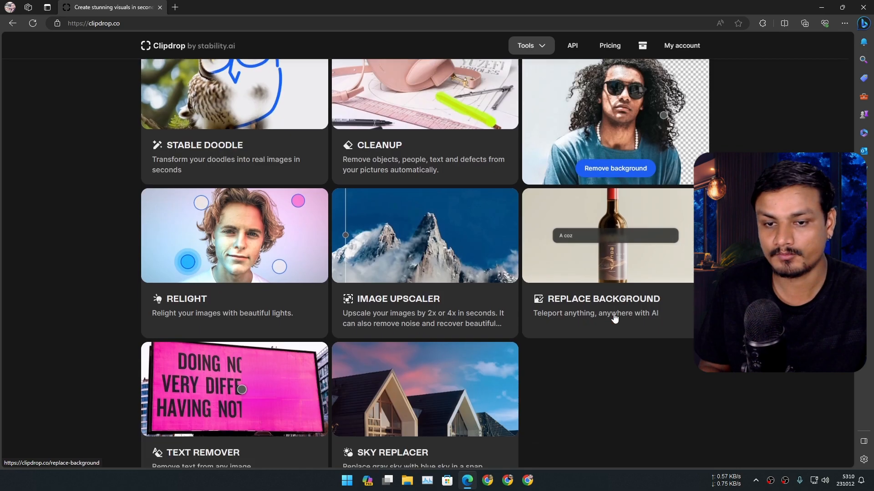
{"action": "mouse_move", "coordinate": [424, 273]}
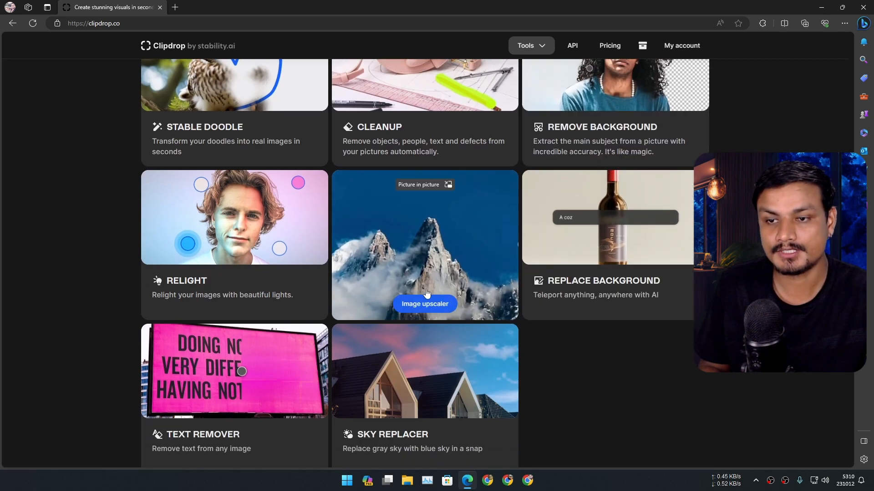
{"action": "scroll", "coordinate": [225, 315], "scroll_direction": "down", "scroll_amount": 1}
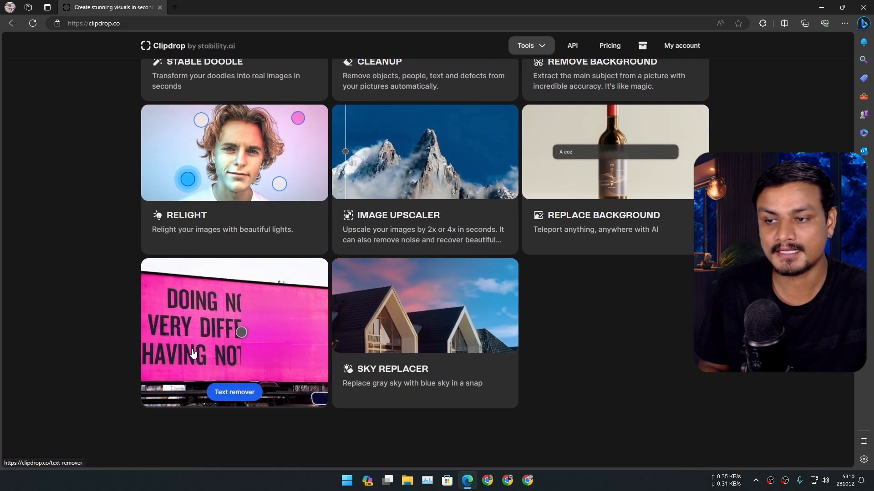
{"action": "mouse_move", "coordinate": [425, 333]}
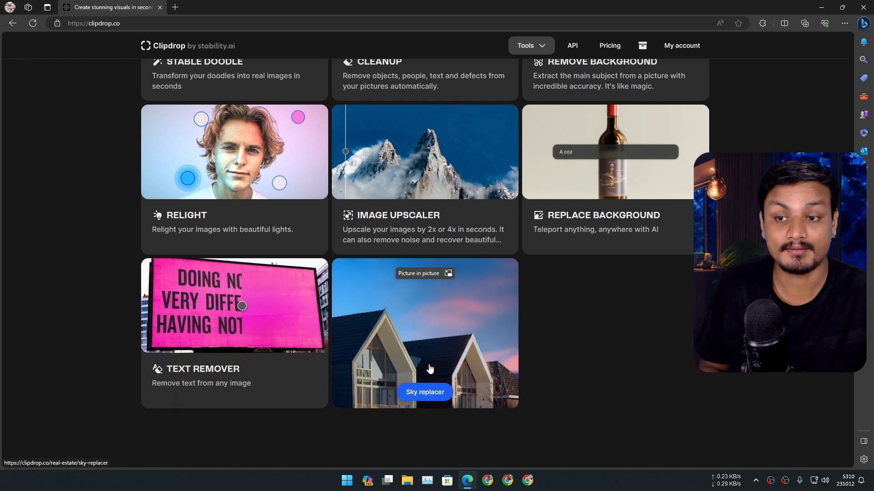
{"action": "scroll", "coordinate": [429, 369], "scroll_direction": "up", "scroll_amount": 2}
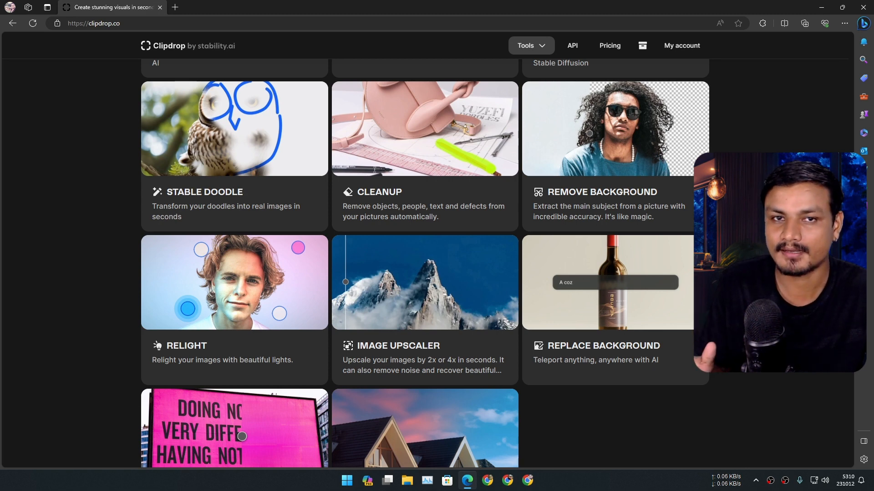
{"action": "scroll", "coordinate": [338, 81], "scroll_direction": "up", "scroll_amount": 3}
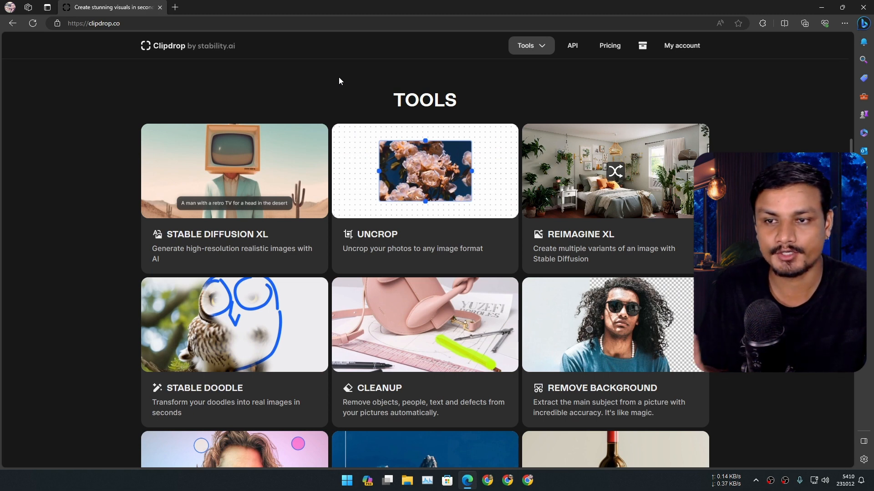
{"action": "mouse_move", "coordinate": [425, 198]}
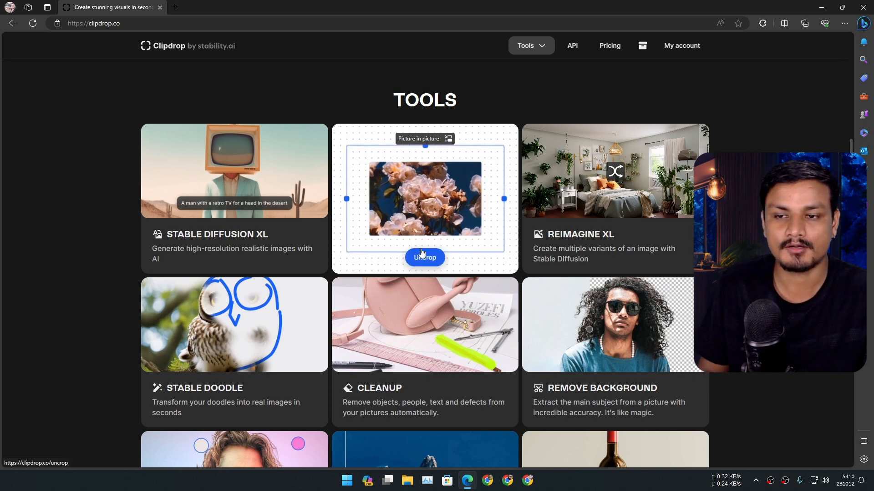
Step: Load the portrait JPG into the Uncrop tool
{"action": "left_click", "coordinate": [423, 259]}
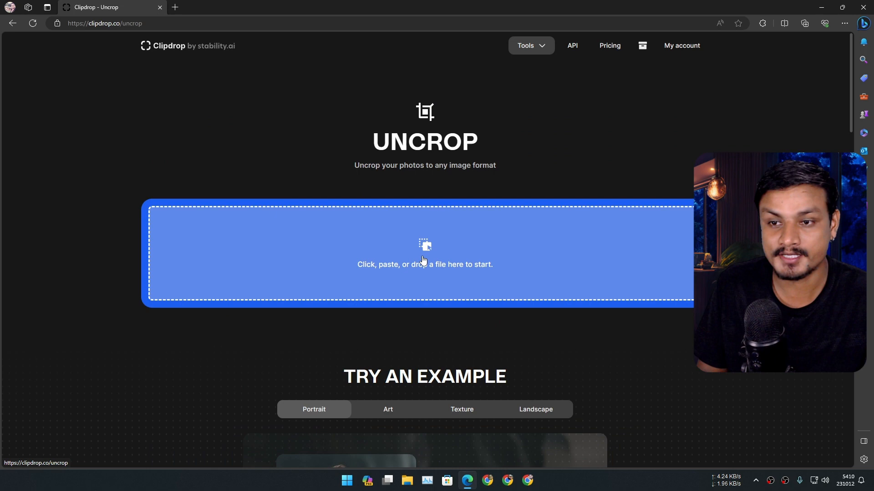
{"action": "left_click", "coordinate": [424, 261]}
{"action": "left_click", "coordinate": [357, 230]}
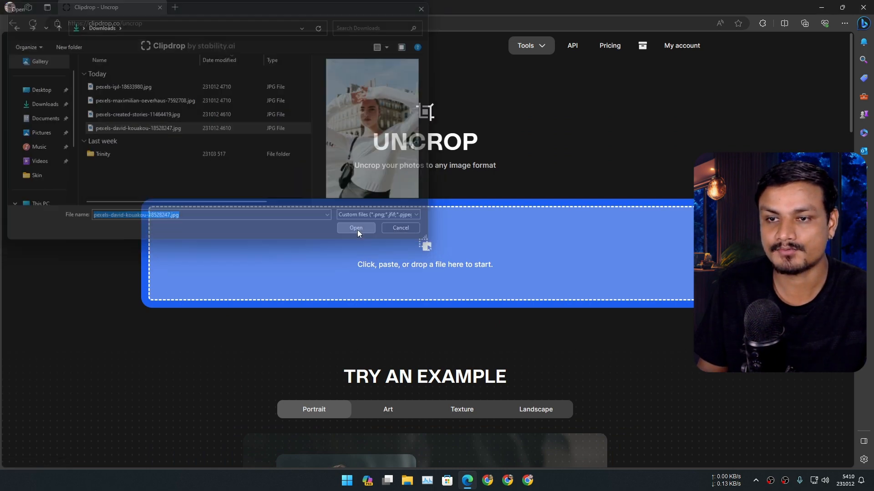
Step: Widen the canvas sideways to about 850×576 and confirm the size
{"action": "mouse_move", "coordinate": [195, 238]}
{"action": "left_mouse_down"}
{"action": "mouse_move", "coordinate": [329, 242]}
{"action": "mouse_move", "coordinate": [250, 240]}
{"action": "left_mouse_up"}
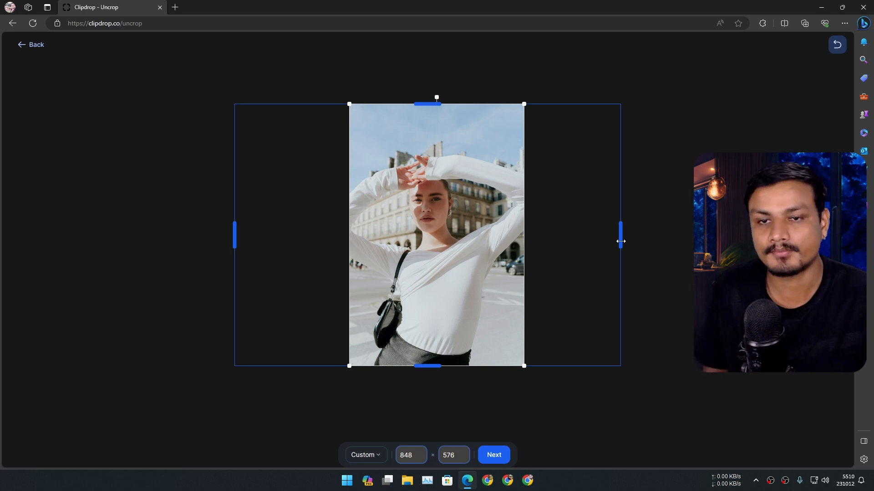
{"action": "left_click_drag", "start_coordinate": [620, 241], "coordinate": [622, 240]}
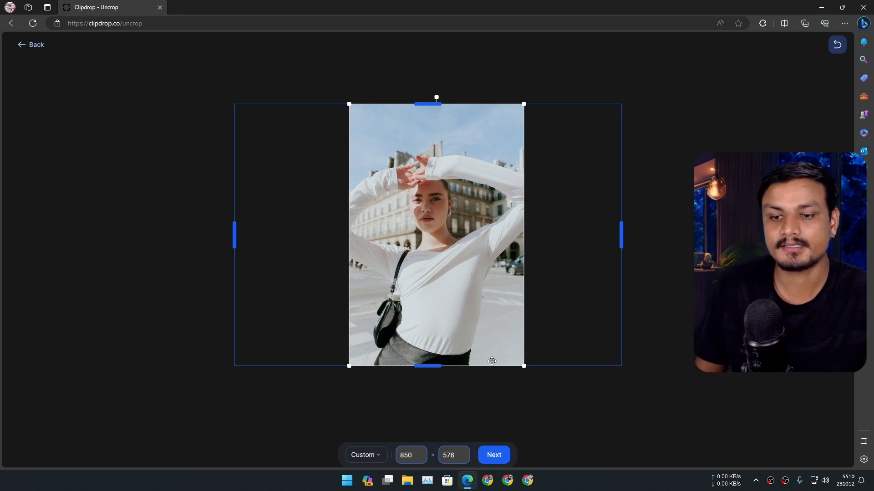
{"action": "left_click", "coordinate": [500, 457]}
Step: Generate the uncropped street-scene variants and compare the first three
{"action": "left_click", "coordinate": [499, 457]}
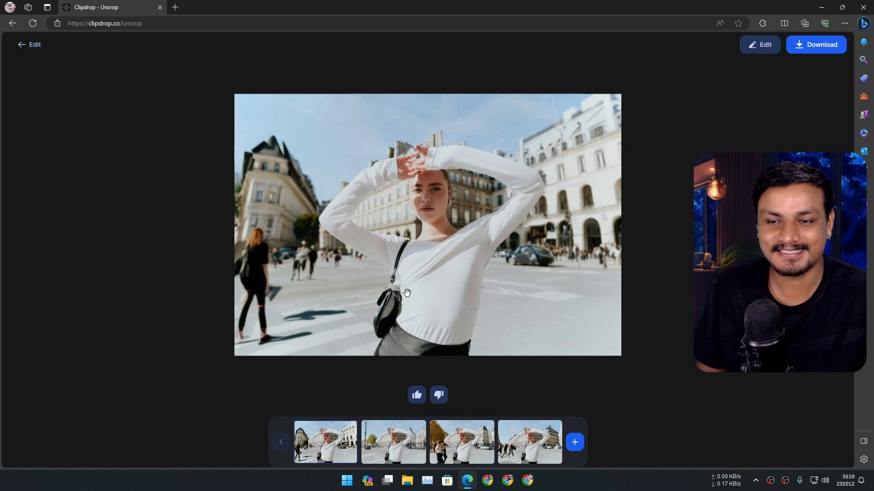
{"action": "scroll", "coordinate": [422, 304], "scroll_direction": "down", "scroll_amount": 1}
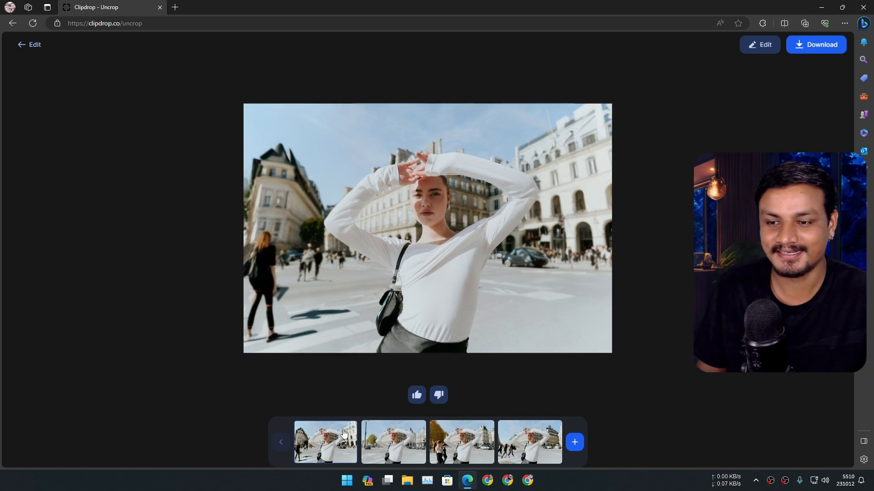
{"action": "left_click", "coordinate": [390, 444]}
{"action": "left_click", "coordinate": [326, 443]}
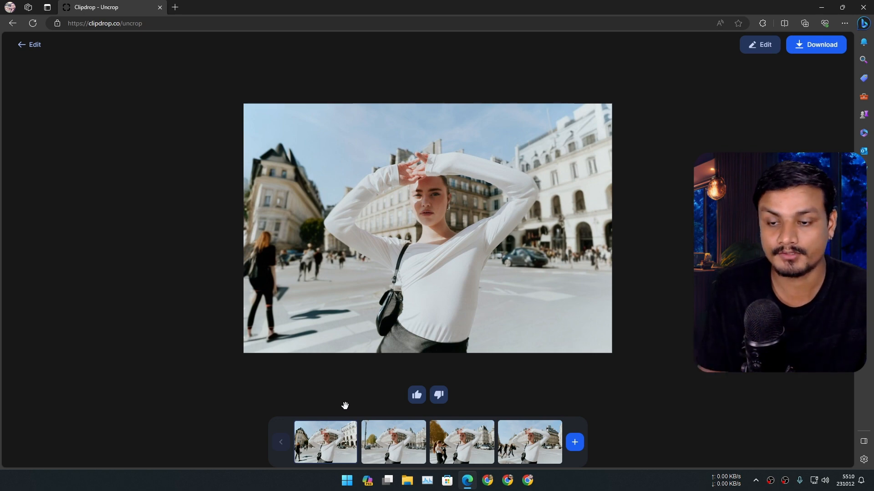
{"action": "left_click", "coordinate": [461, 442]}
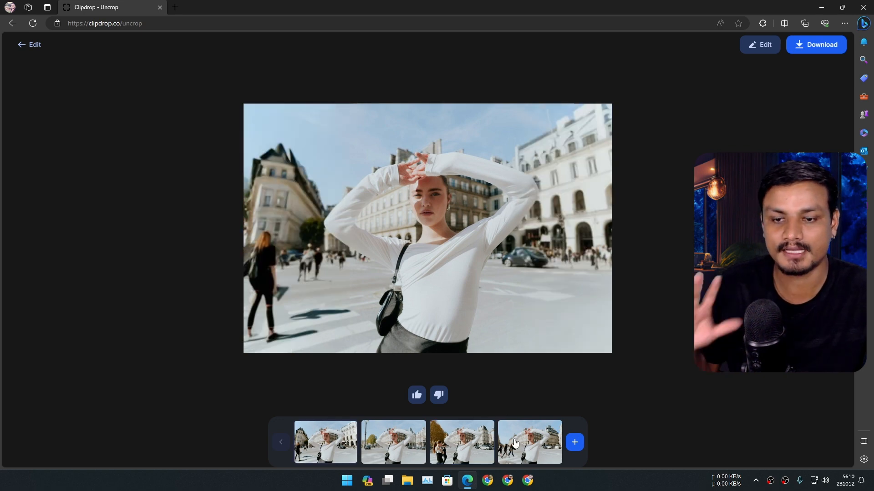
Step: Generate a second batch of uncropped variants, then return to the tools overview
{"action": "left_click", "coordinate": [576, 446]}
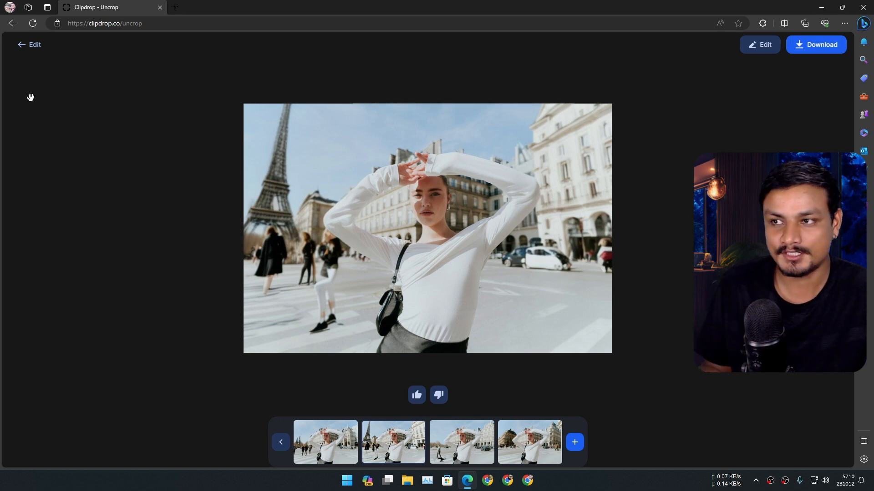
{"action": "left_click", "coordinate": [13, 23]}
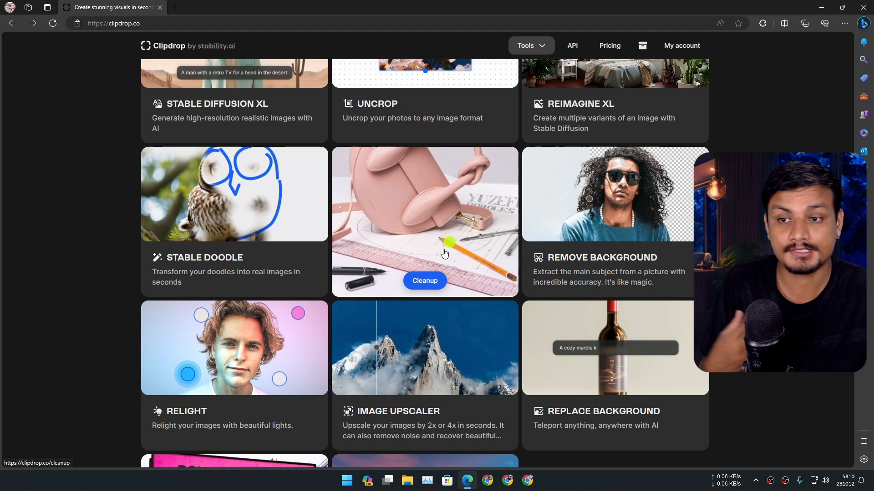
Step: Open the Cleanup tool and select the overhead food photo pexels-isil-18633980.jpg
{"action": "left_click", "coordinate": [430, 284]}
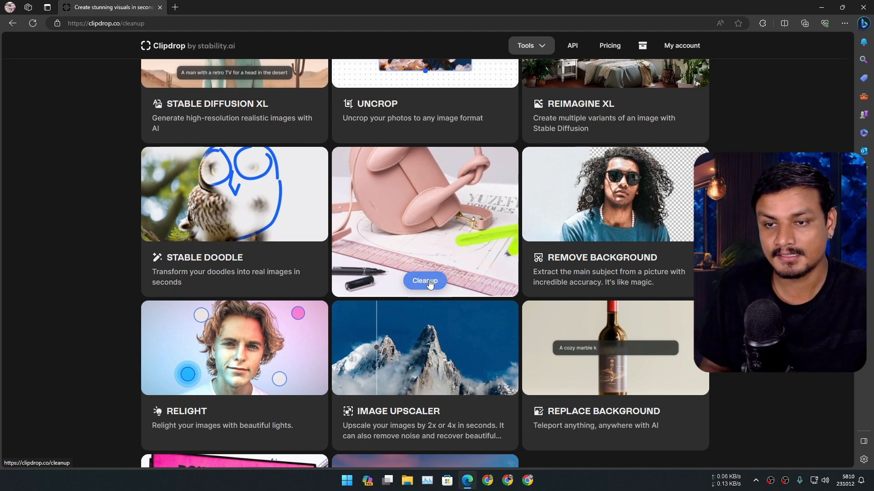
{"action": "left_click", "coordinate": [421, 253]}
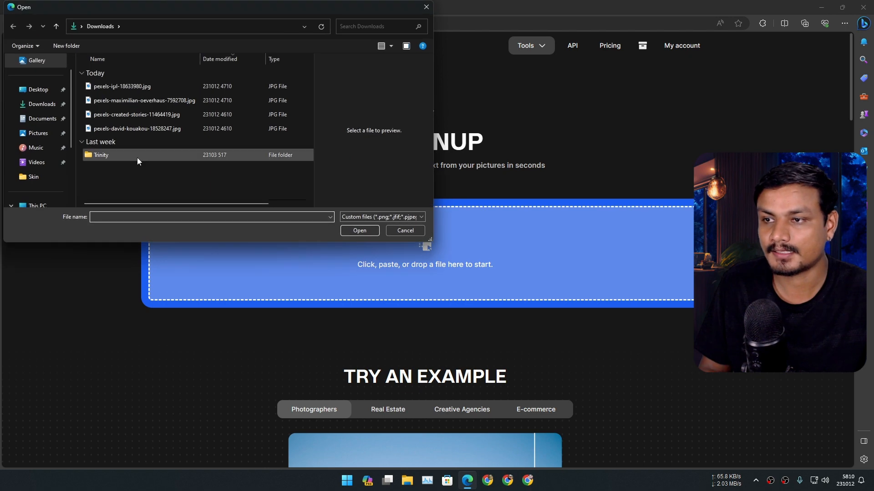
{"action": "left_click", "coordinate": [156, 128]}
{"action": "left_click", "coordinate": [164, 101]}
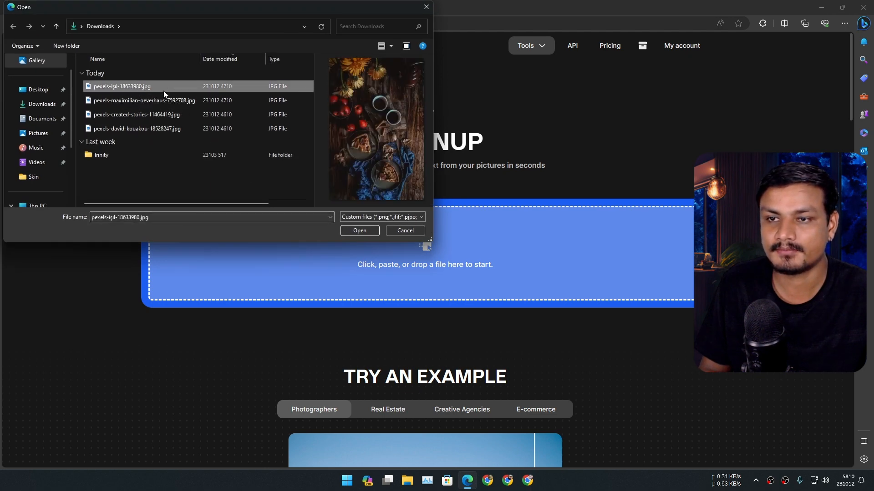
{"action": "left_click", "coordinate": [157, 102]}
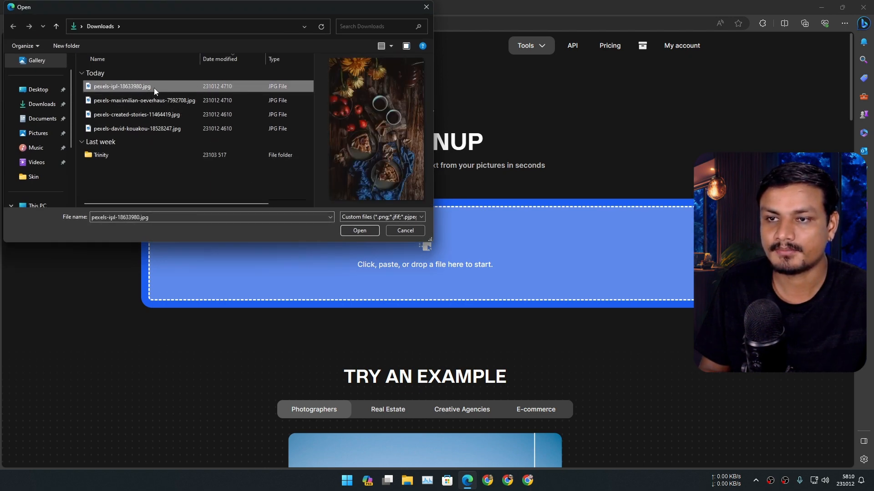
Step: Load the food photo into the editor and brush away the flowers at the top
{"action": "left_click", "coordinate": [360, 230]}
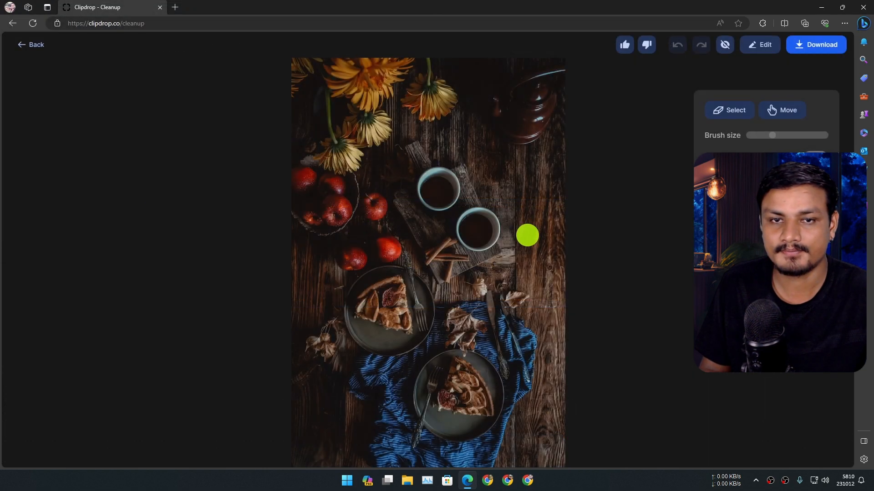
{"action": "scroll", "coordinate": [528, 259], "scroll_direction": "down", "scroll_amount": 2}
{"action": "scroll", "coordinate": [528, 259], "scroll_direction": "up", "scroll_amount": 3}
{"action": "scroll", "coordinate": [527, 258], "scroll_direction": "down", "scroll_amount": 3}
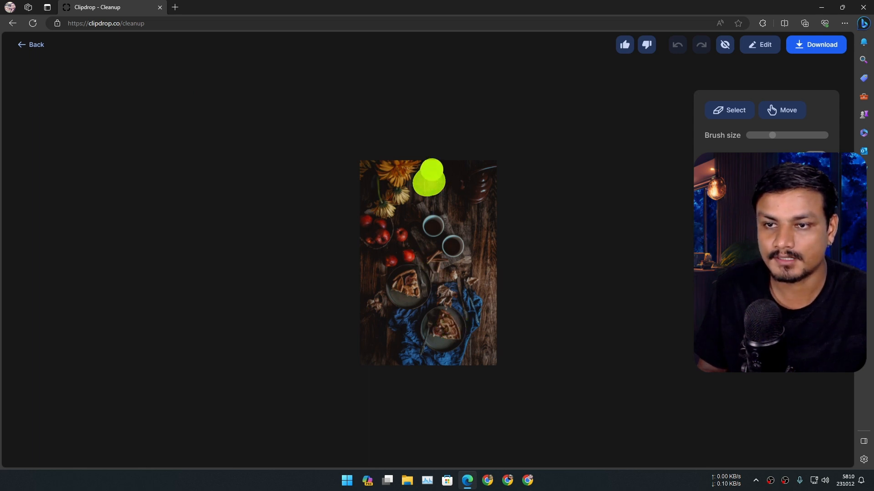
{"action": "left_click_drag", "start_coordinate": [428, 178], "coordinate": [431, 170]}
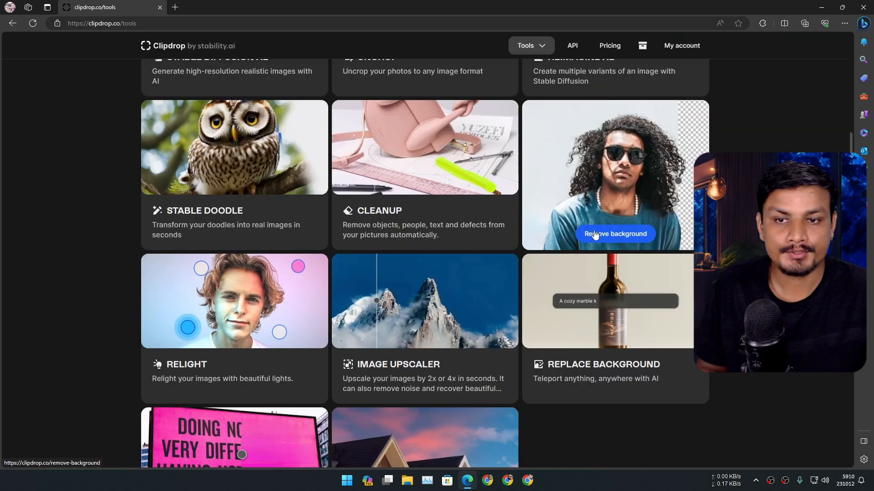
{"action": "left_click", "coordinate": [629, 234]}
{"action": "left_click", "coordinate": [409, 226]}
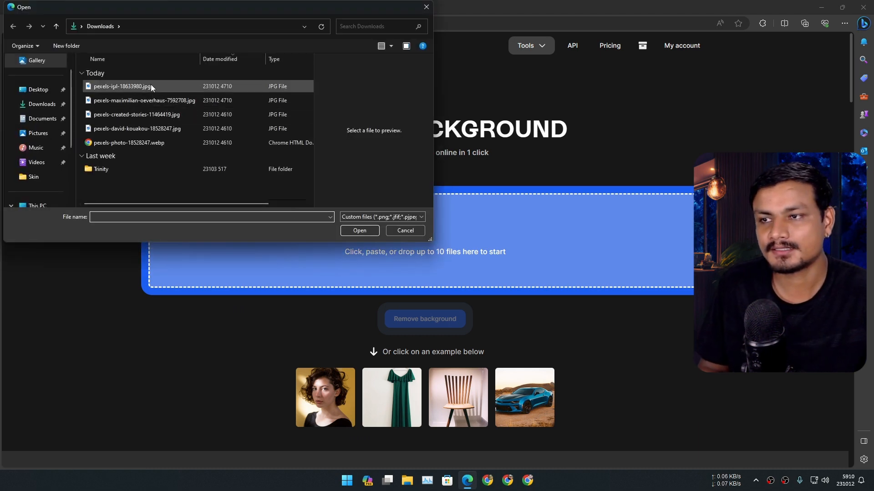
{"action": "left_click", "coordinate": [143, 128]}
{"action": "left_click", "coordinate": [359, 230]}
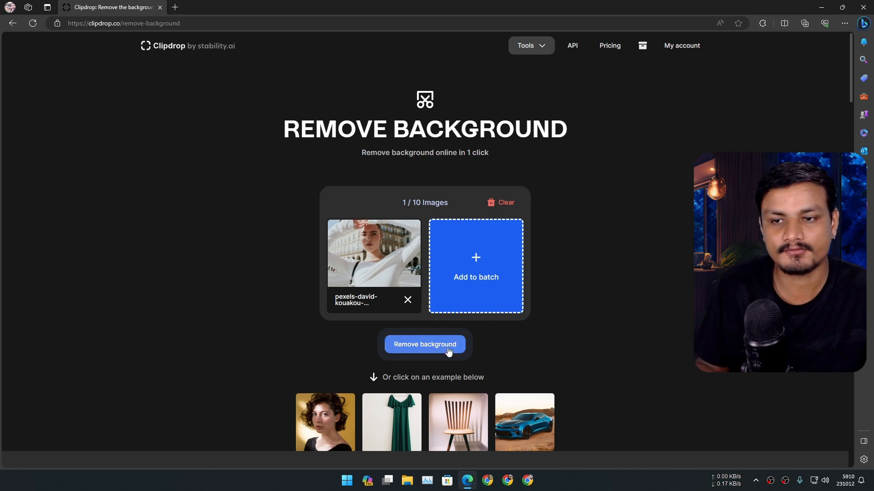
{"action": "left_click", "coordinate": [431, 350]}
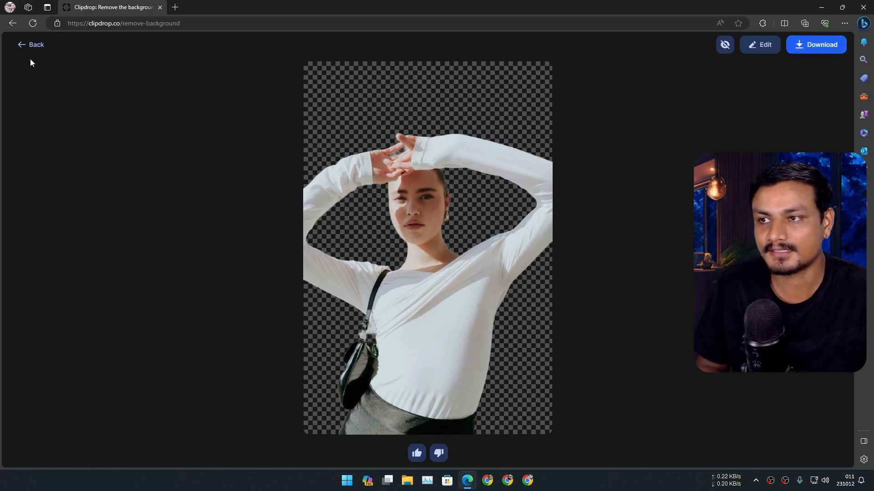
Step: Return from the background-removal result to the tools overview page
{"action": "left_click", "coordinate": [25, 47]}
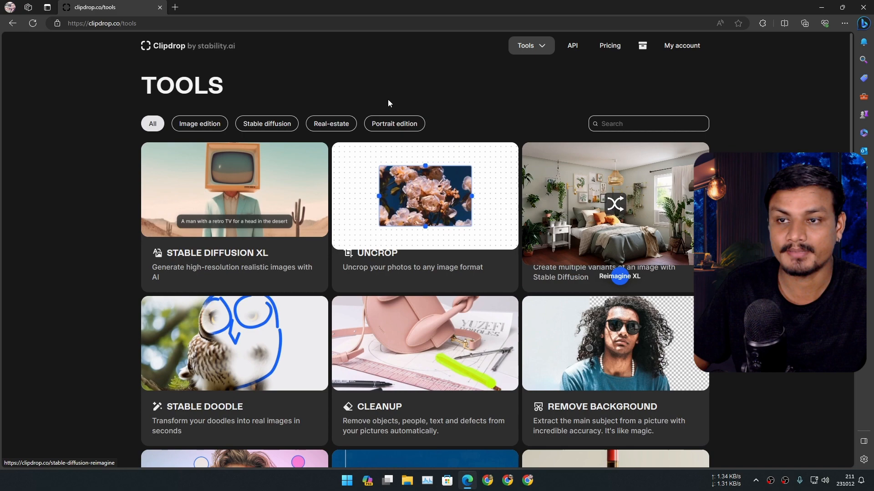
{"action": "scroll", "coordinate": [684, 157], "scroll_direction": "down", "scroll_amount": 3}
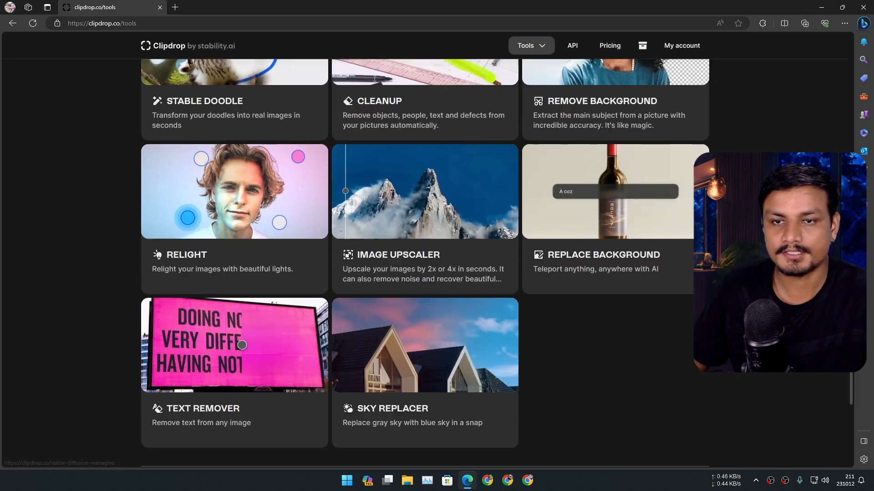
{"action": "scroll", "coordinate": [684, 158], "scroll_direction": "up", "scroll_amount": 4}
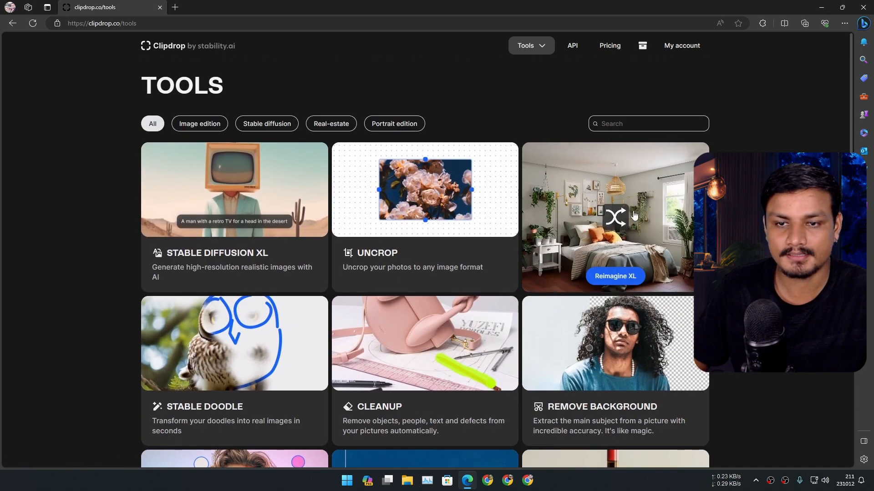
{"action": "mouse_move", "coordinate": [614, 205]}
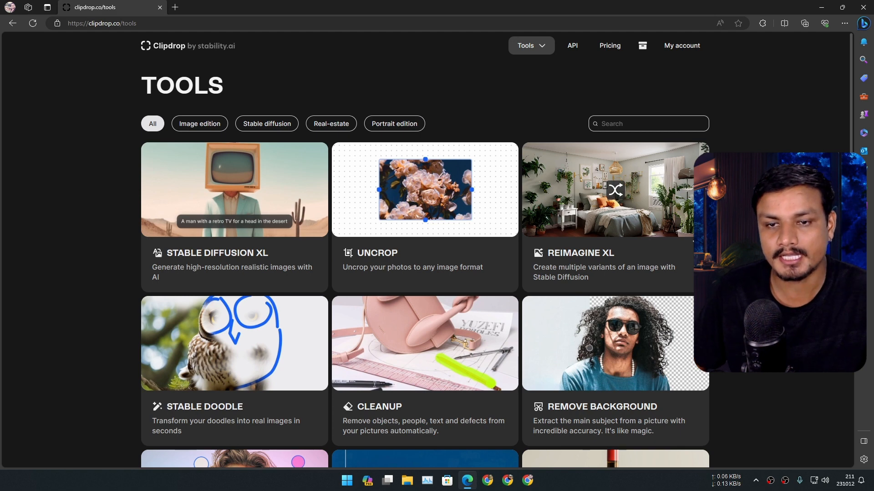
Step: Upload the portrait of the woman in white to Reimagine XL for variation generation
{"action": "left_click", "coordinate": [615, 273]}
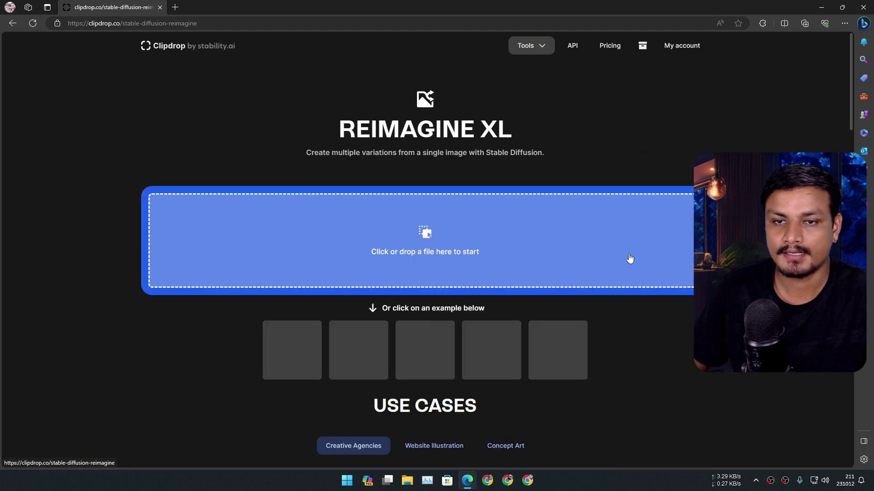
{"action": "left_click", "coordinate": [426, 237]}
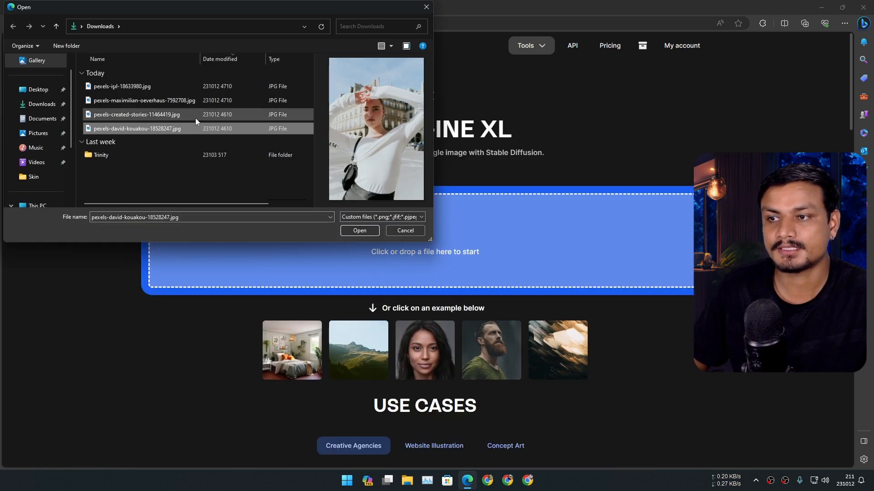
{"action": "left_click", "coordinate": [195, 116]}
{"action": "left_click", "coordinate": [179, 88]}
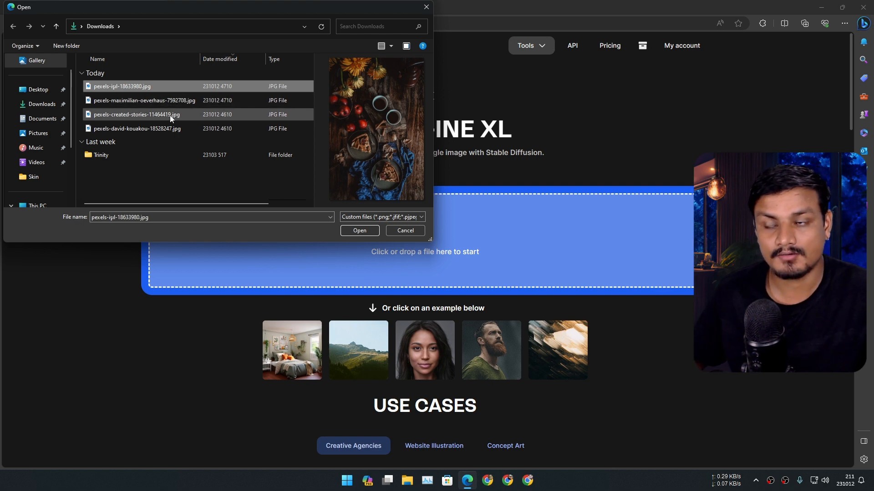
{"action": "left_click", "coordinate": [137, 128]}
{"action": "left_click", "coordinate": [356, 230]}
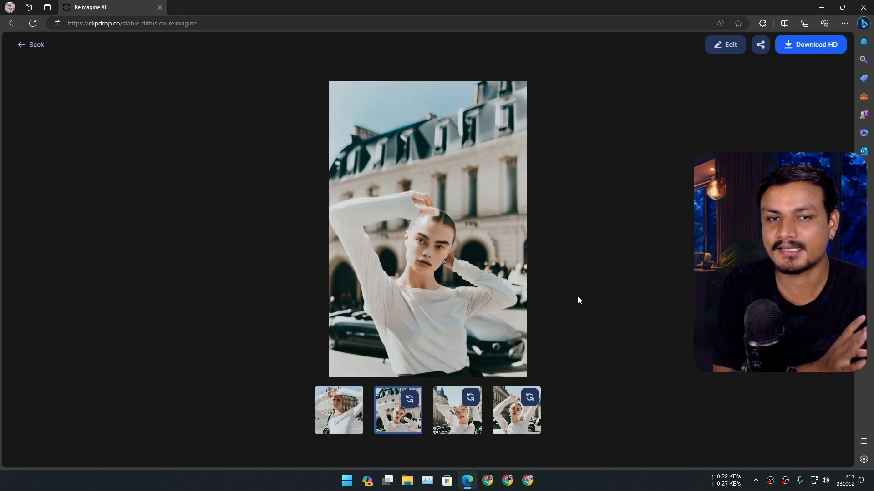
Step: View the third and fourth generated Reimagine variations
{"action": "left_click", "coordinate": [455, 420]}
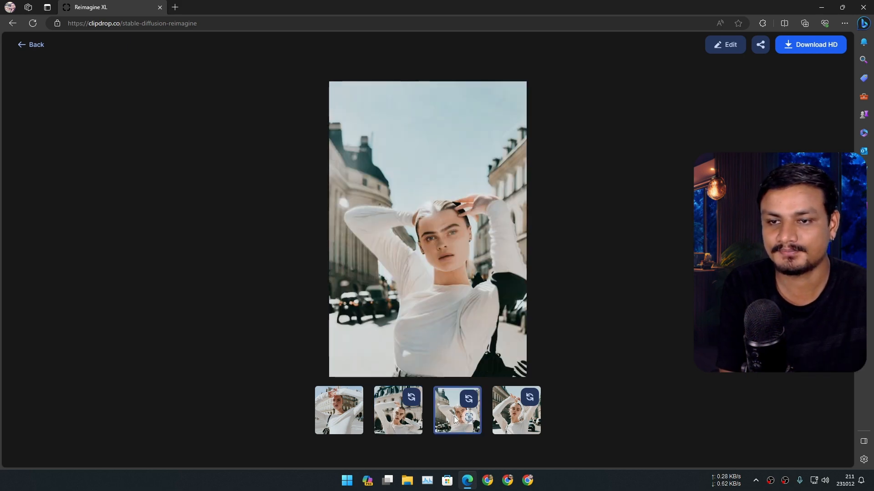
{"action": "left_click", "coordinate": [510, 424]}
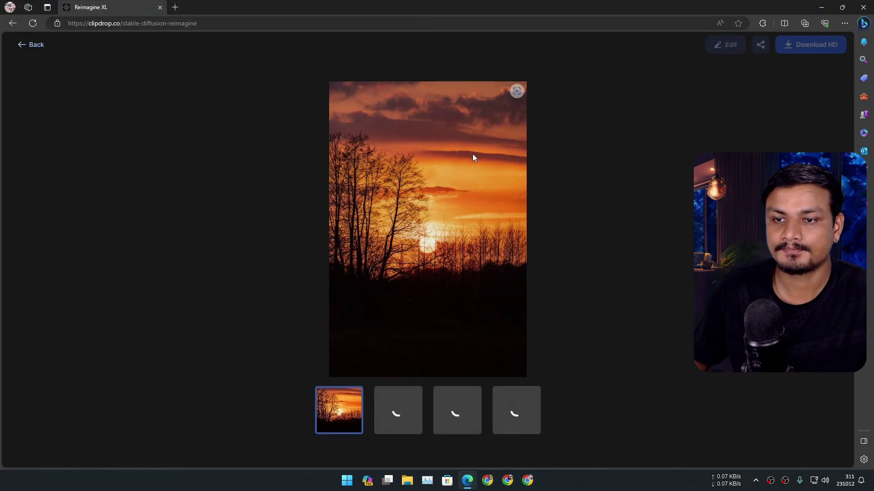
Step: Leave the Reimagine results and load the woman's portrait into Replace Background
{"action": "left_click", "coordinate": [398, 410]}
{"action": "left_click", "coordinate": [449, 413]}
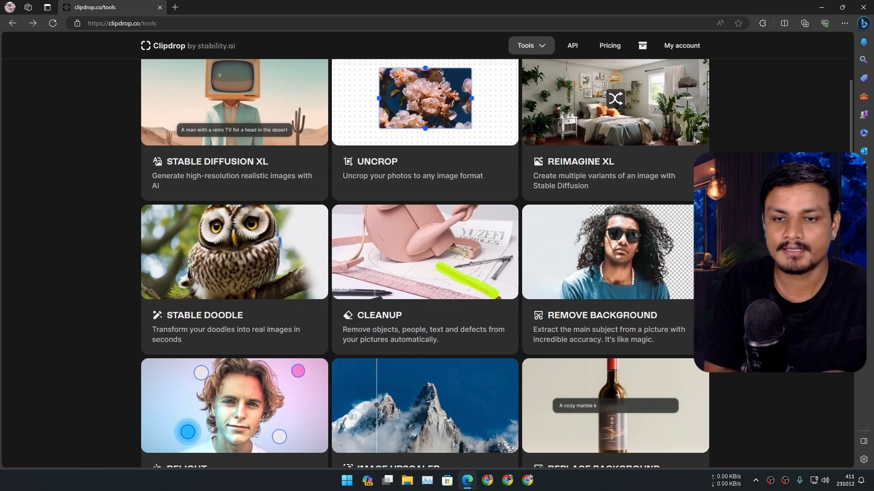
{"action": "scroll", "coordinate": [618, 283], "scroll_direction": "down", "scroll_amount": 2}
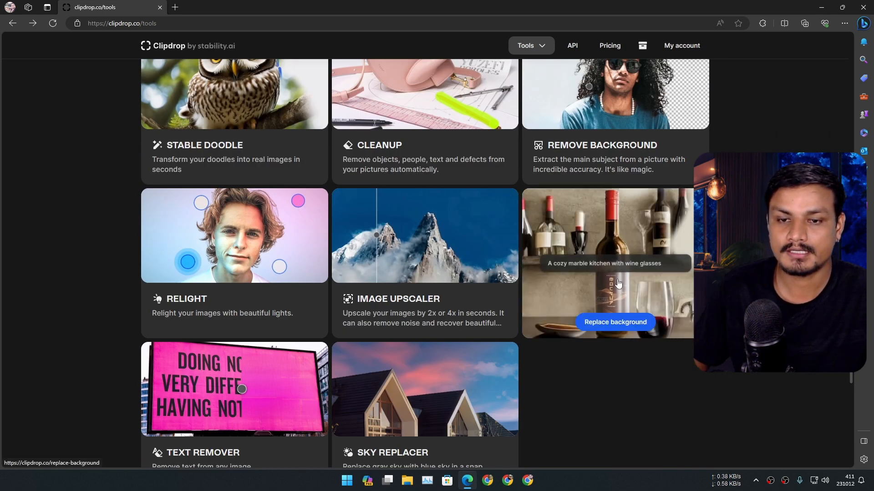
{"action": "left_click", "coordinate": [622, 321]}
{"action": "left_click", "coordinate": [676, 267]}
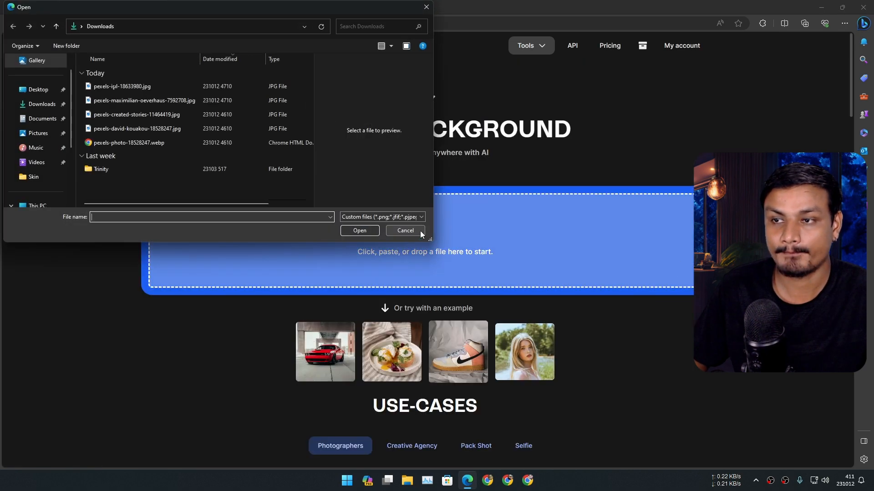
{"action": "double_click", "coordinate": [137, 128]}
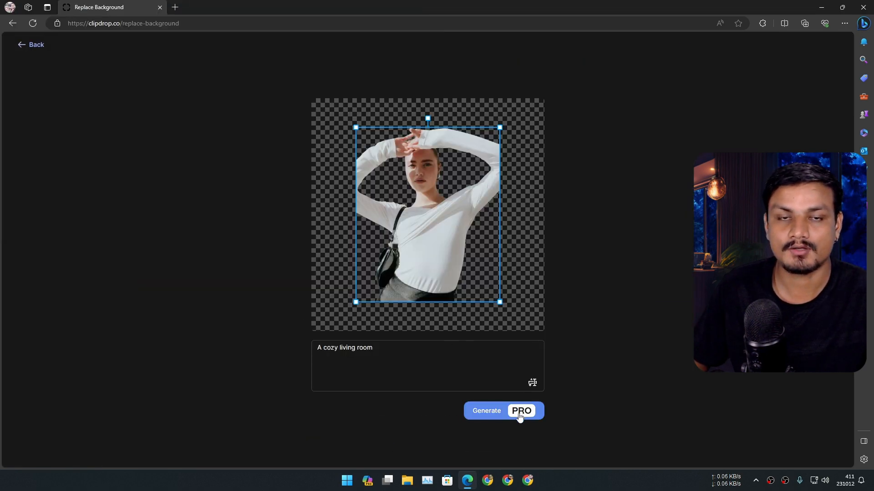
Step: Close the cutout editor and return to the full tools overview
{"action": "left_click", "coordinate": [33, 45]}
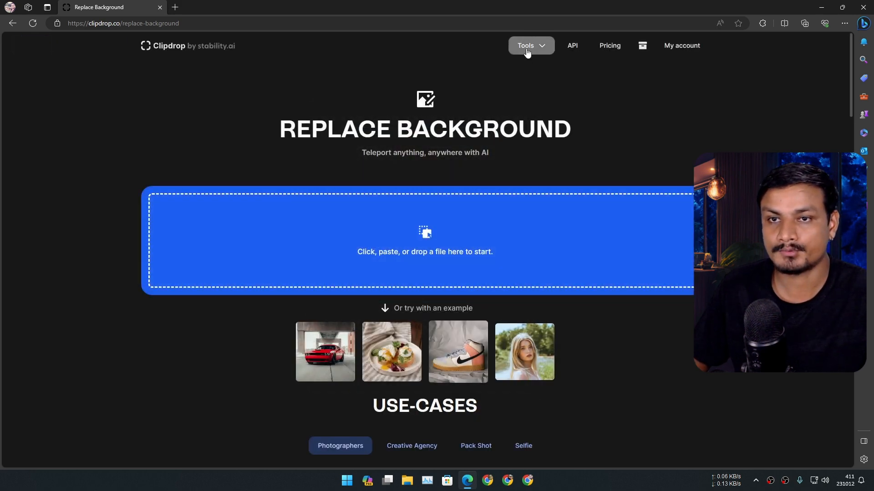
{"action": "mouse_move", "coordinate": [531, 45]}
{"action": "left_click", "coordinate": [530, 71]}
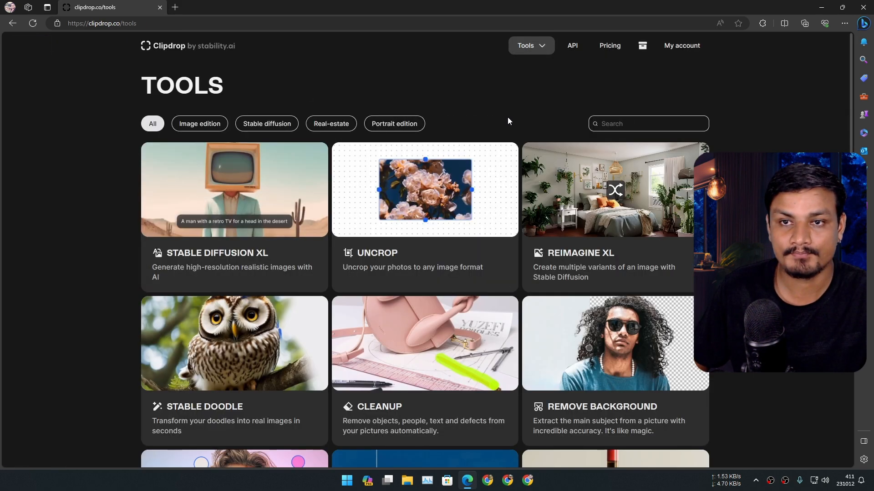
Step: Open the pricing page comparing the Free $0 and Pro $9 monthly plans
{"action": "left_click", "coordinate": [610, 48]}
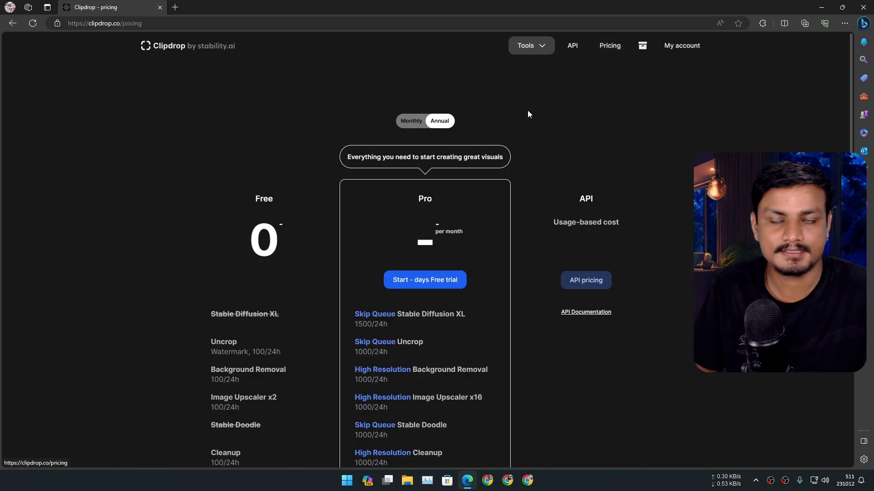
{"action": "scroll", "coordinate": [577, 136], "scroll_direction": "down", "scroll_amount": 3}
{"action": "scroll", "coordinate": [547, 177], "scroll_direction": "up", "scroll_amount": 2}
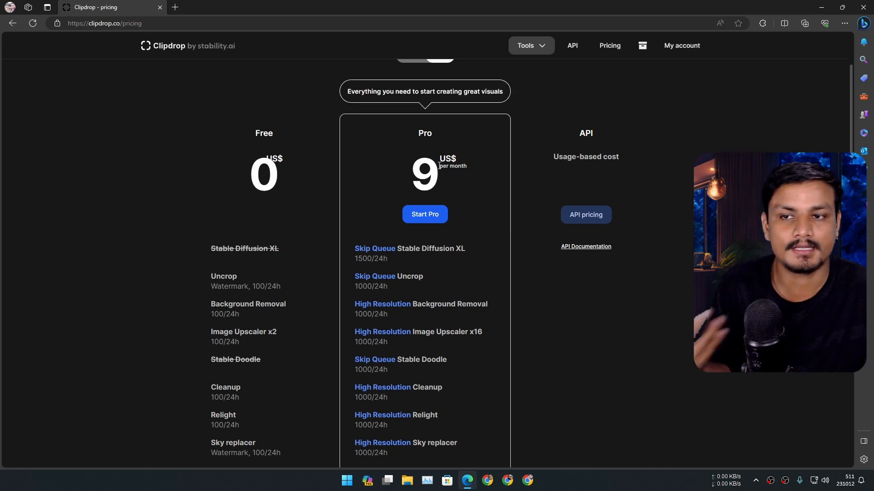
{"action": "scroll", "coordinate": [474, 199], "scroll_direction": "down", "scroll_amount": 2}
{"action": "scroll", "coordinate": [474, 201], "scroll_direction": "up", "scroll_amount": 2}
{"action": "scroll", "coordinate": [288, 218], "scroll_direction": "down", "scroll_amount": 1}
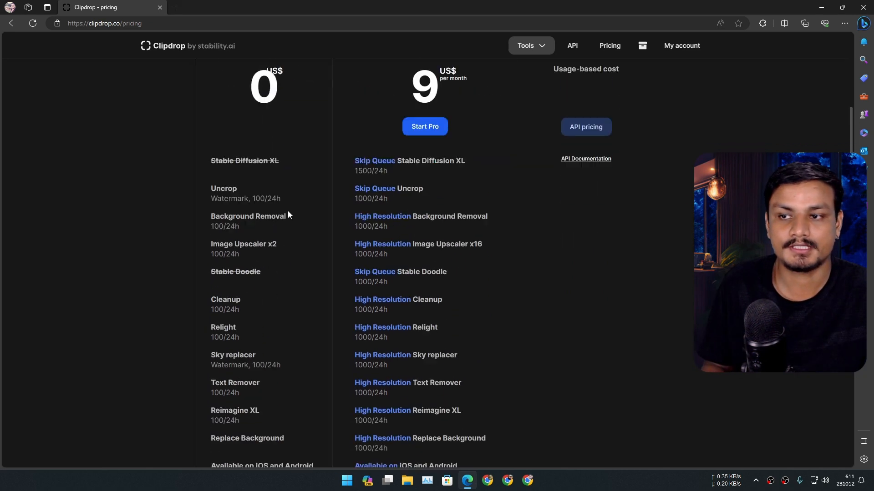
{"action": "scroll", "coordinate": [288, 214], "scroll_direction": "down", "scroll_amount": 1}
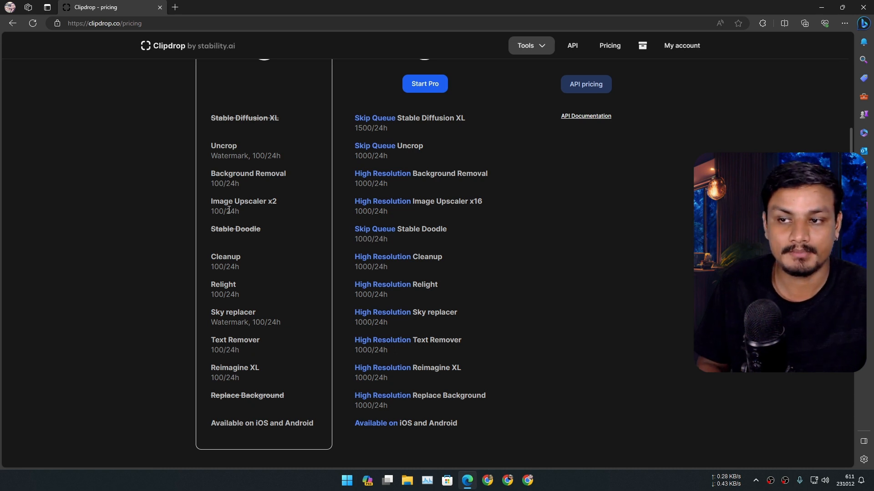
{"action": "scroll", "coordinate": [280, 219], "scroll_direction": "down", "scroll_amount": 1}
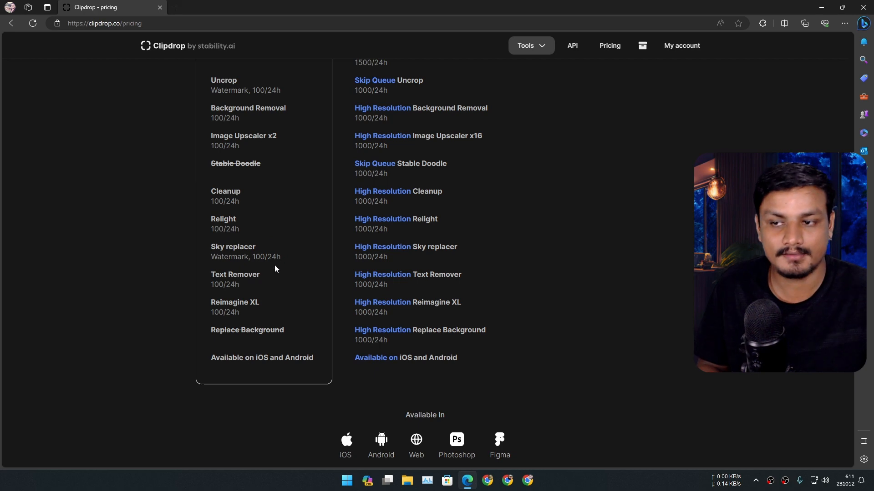
{"action": "scroll", "coordinate": [261, 190], "scroll_direction": "up", "scroll_amount": 2}
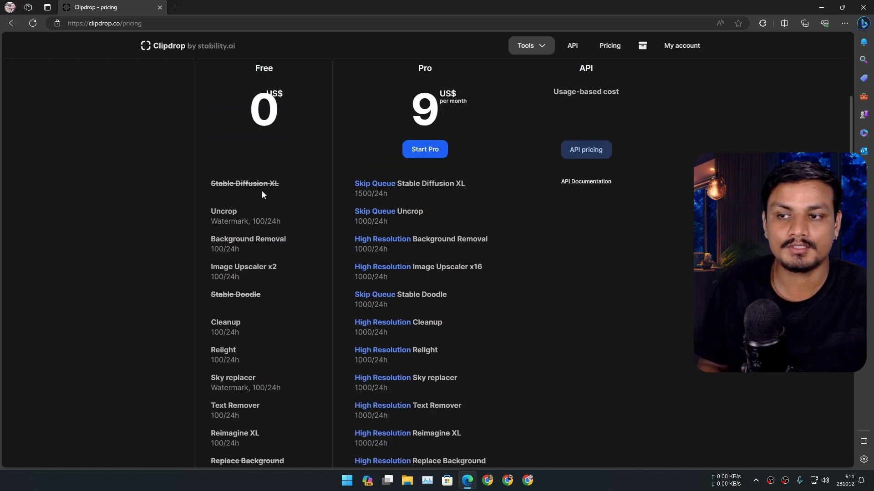
{"action": "scroll", "coordinate": [266, 235], "scroll_direction": "down", "scroll_amount": 2}
{"action": "scroll", "coordinate": [267, 234], "scroll_direction": "down", "scroll_amount": 2}
{"action": "scroll", "coordinate": [276, 238], "scroll_direction": "up", "scroll_amount": 2}
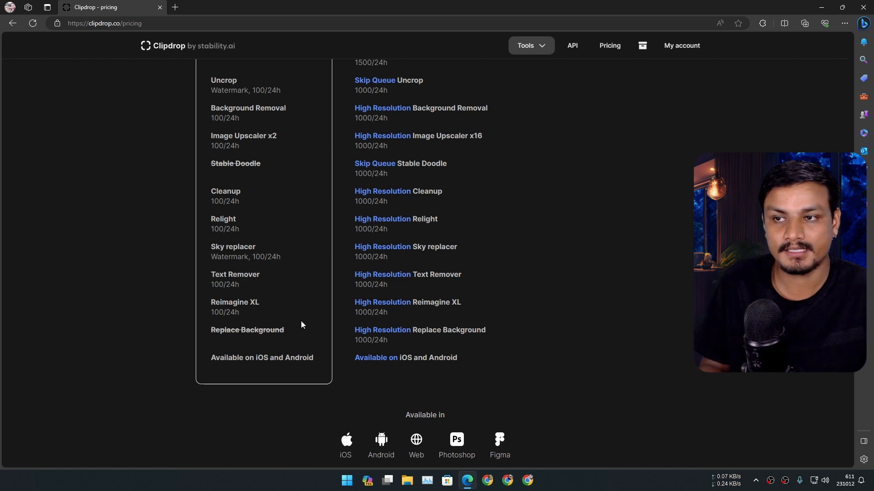
{"action": "scroll", "coordinate": [273, 287], "scroll_direction": "up", "scroll_amount": 3}
{"action": "scroll", "coordinate": [244, 240], "scroll_direction": "down", "scroll_amount": 1}
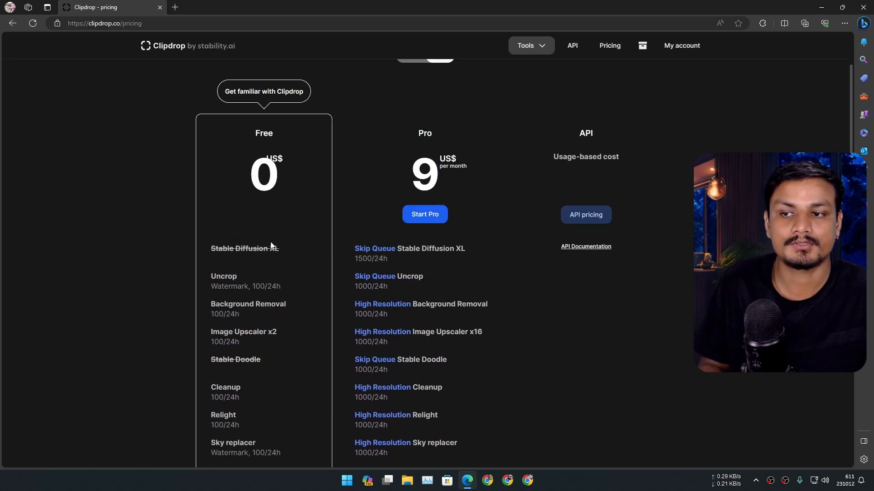
{"action": "scroll", "coordinate": [270, 234], "scroll_direction": "down", "scroll_amount": 1}
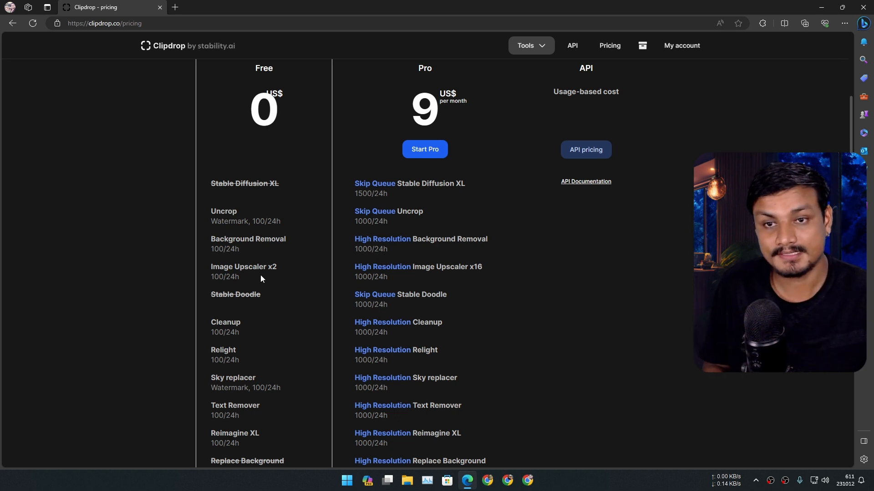
{"action": "scroll", "coordinate": [260, 275], "scroll_direction": "up", "scroll_amount": 2}
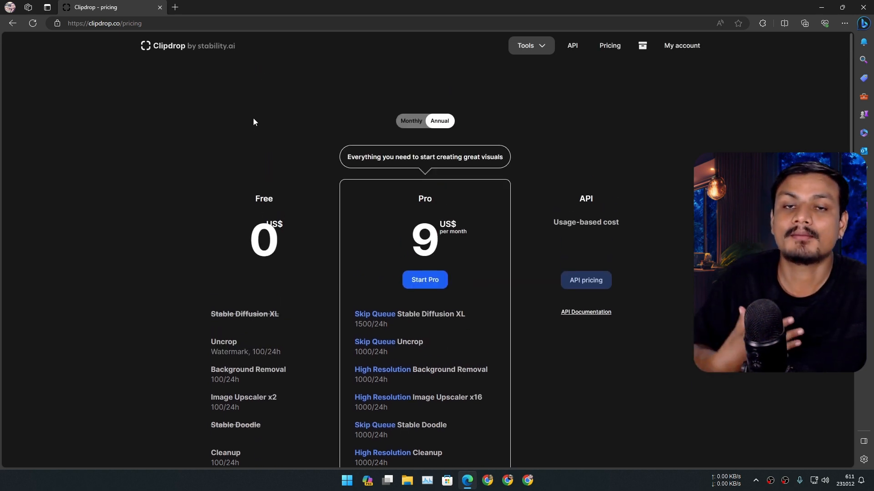